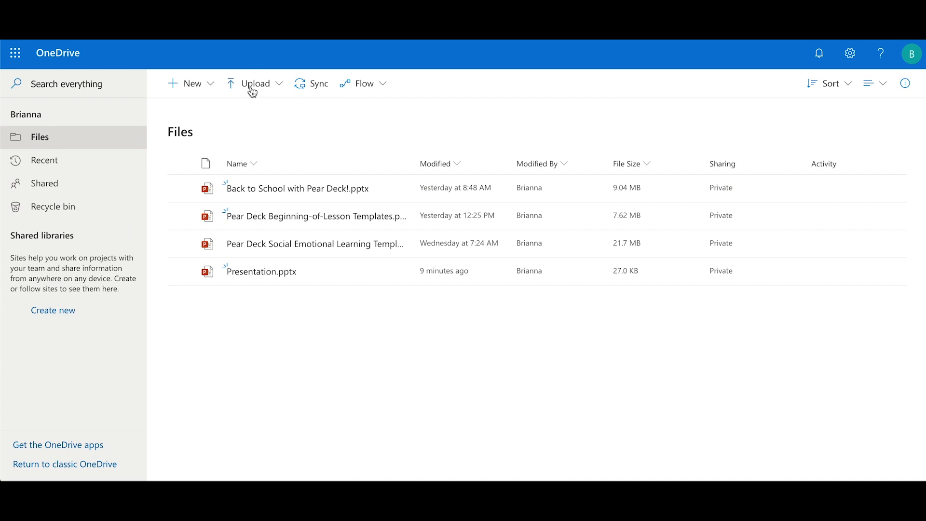
Upload Our Solar System.pptx from Downloads and open it in PowerPoint Online
left_click(252, 84)
left_click(243, 111)
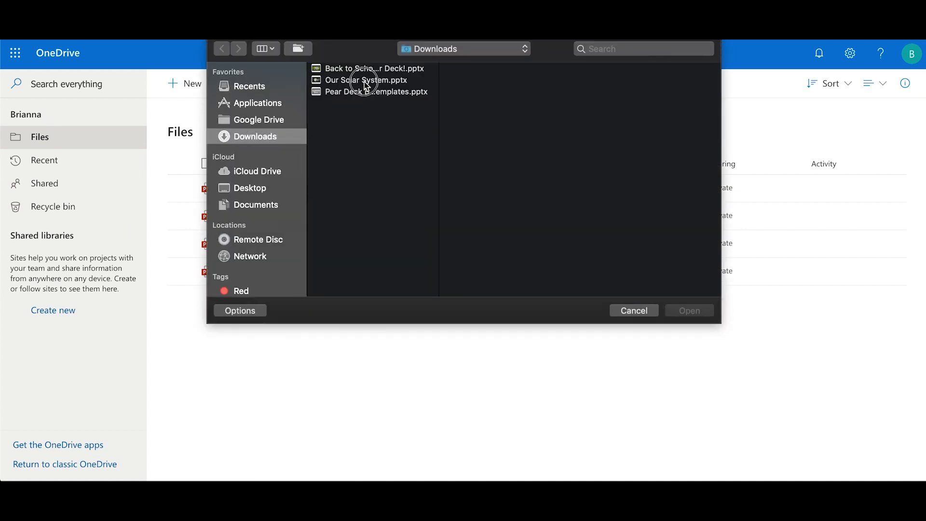
left_click(364, 82)
left_click(687, 312)
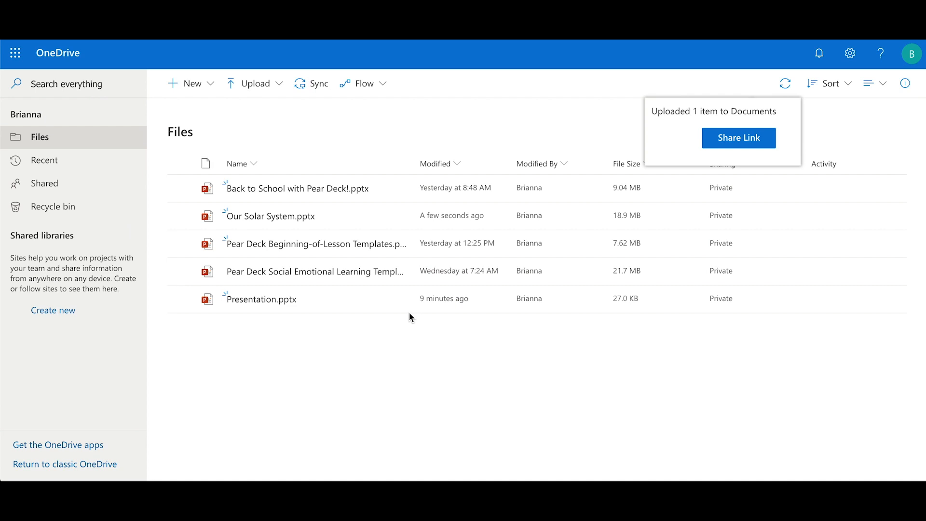
left_click(229, 218)
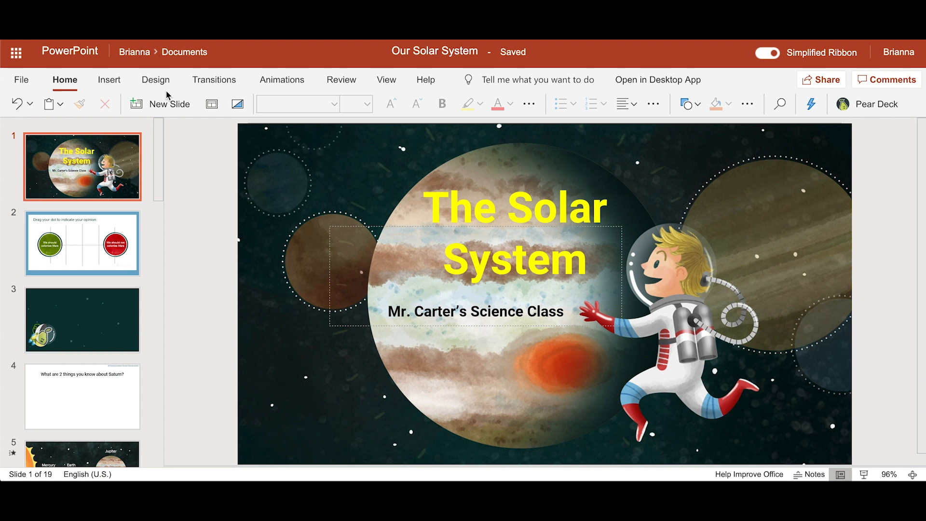
Find 'Pear Deck' in the Office add-ins store and add the Pear Deck Add-in
left_click(112, 83)
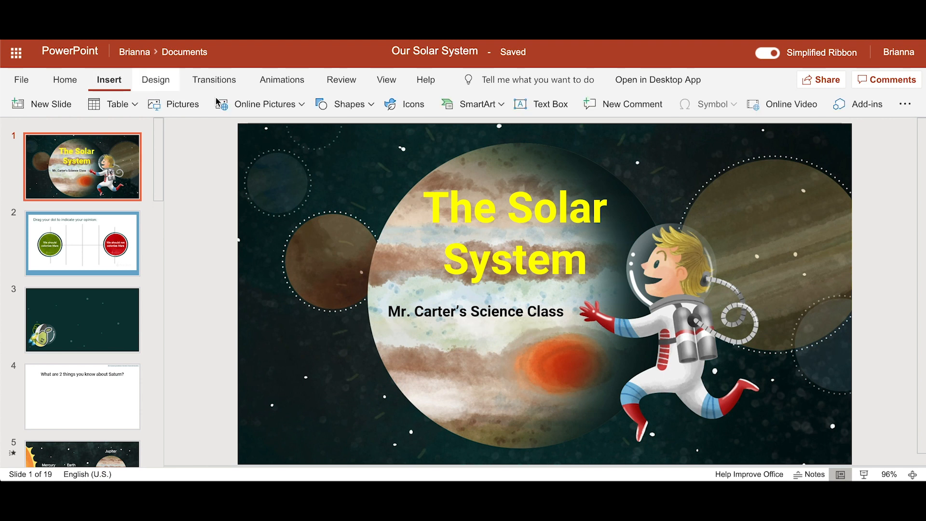
left_click(859, 108)
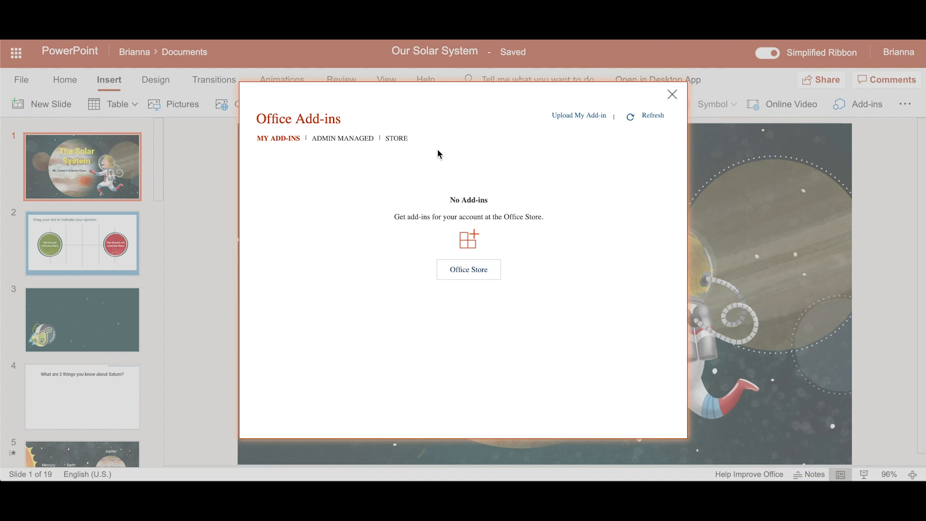
left_click(400, 138)
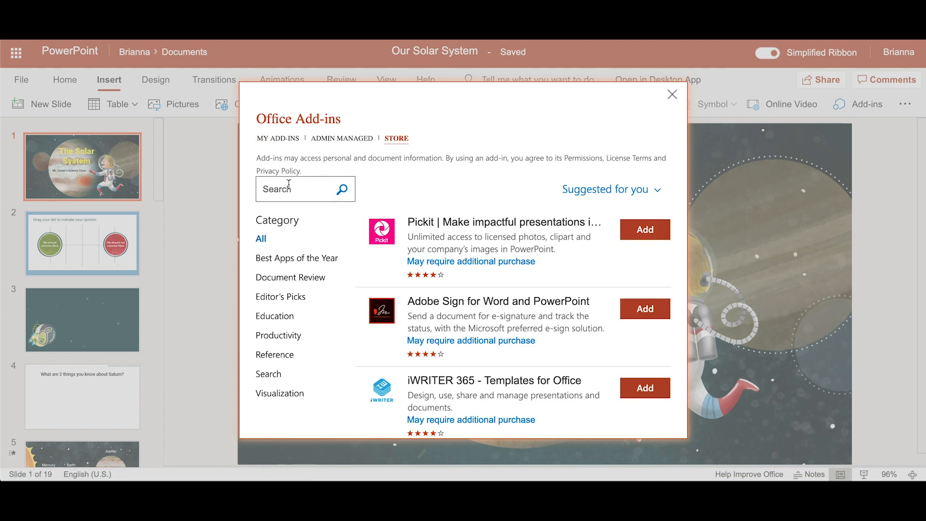
left_click(289, 186)
type("Pea")
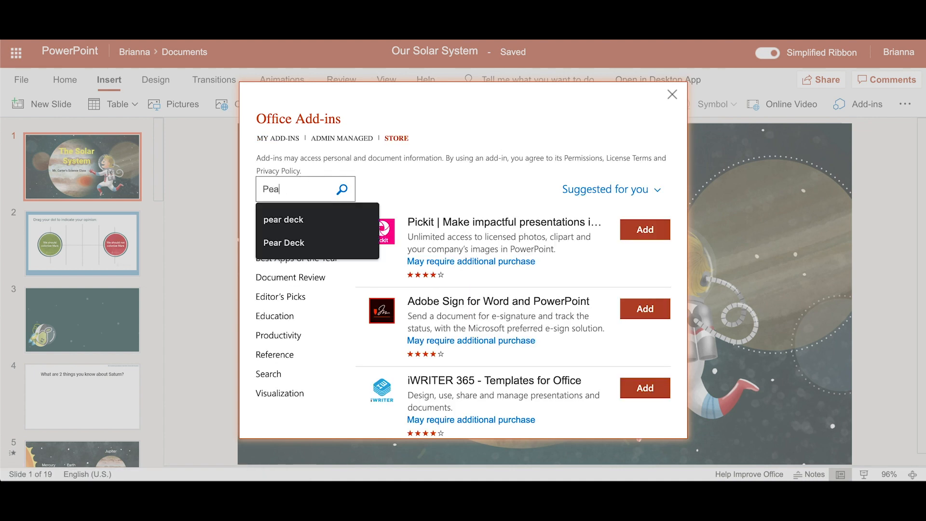
type("r Deck")
key("Return")
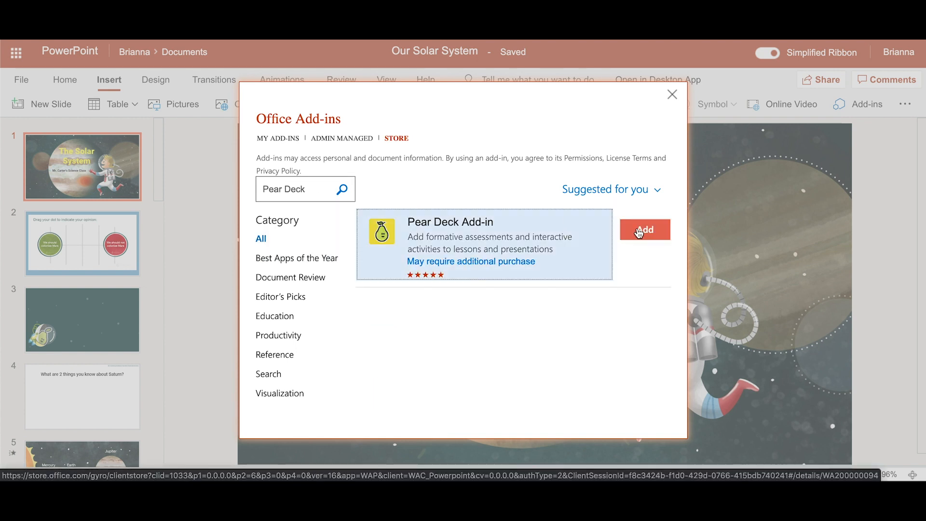
left_click(672, 94)
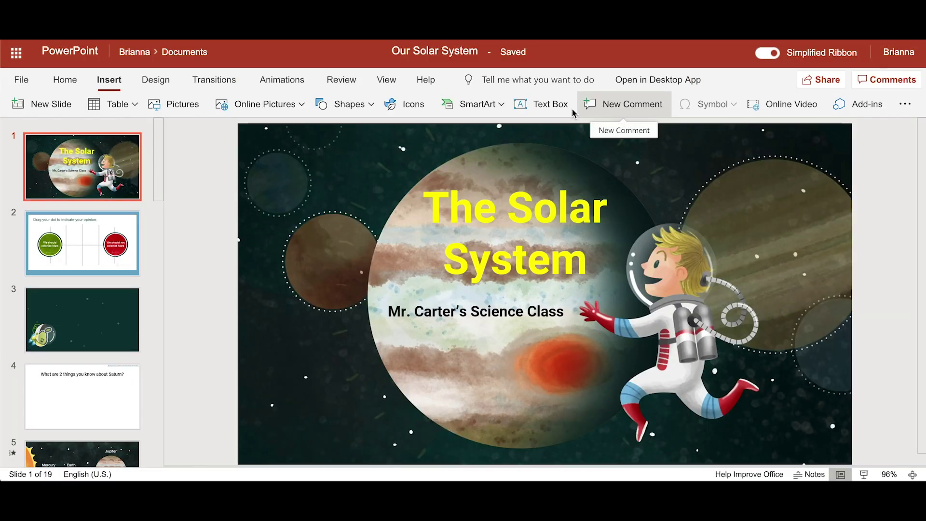
Show the Pear Deck panel and make slide 4's Saturn question a text-response question
left_click(68, 82)
left_click(855, 107)
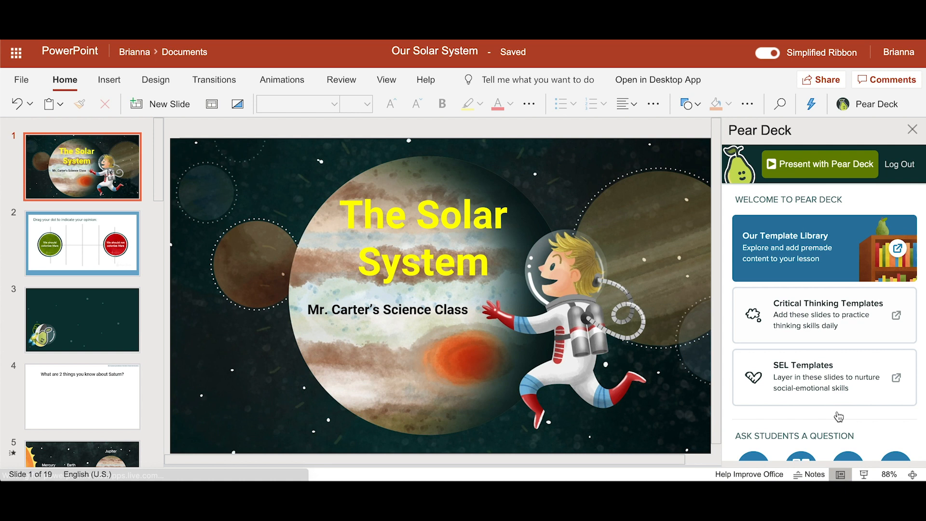
scroll(838, 417, "down", 3)
scroll(839, 412, "down", 2)
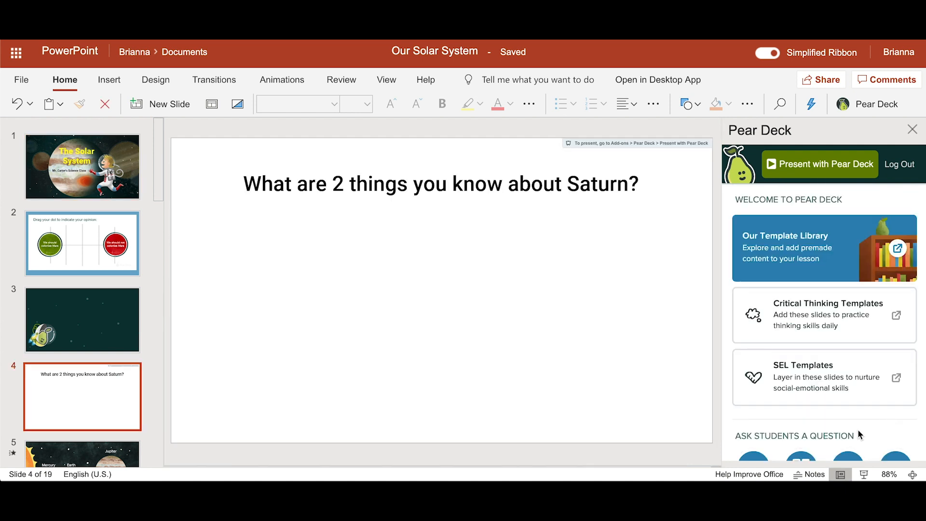
scroll(857, 429, "down", 3)
scroll(873, 317, "up", 1)
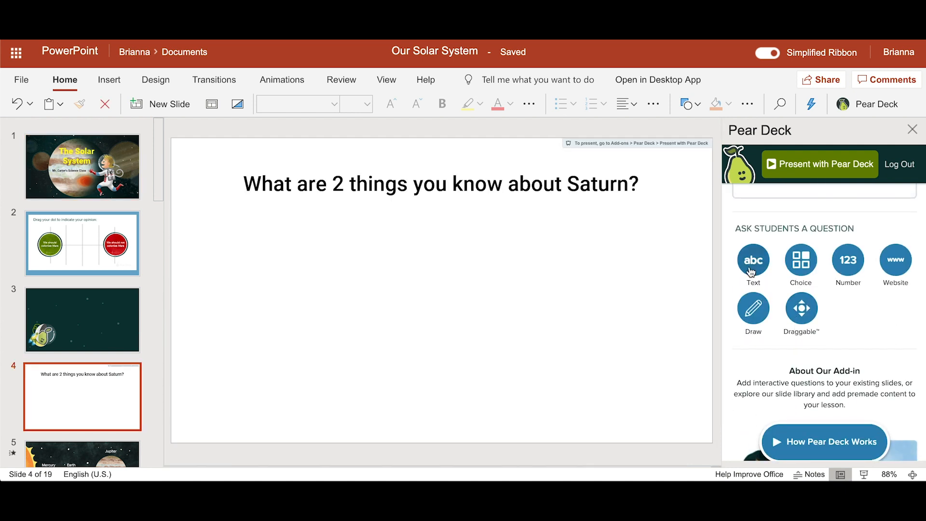
left_click(751, 272)
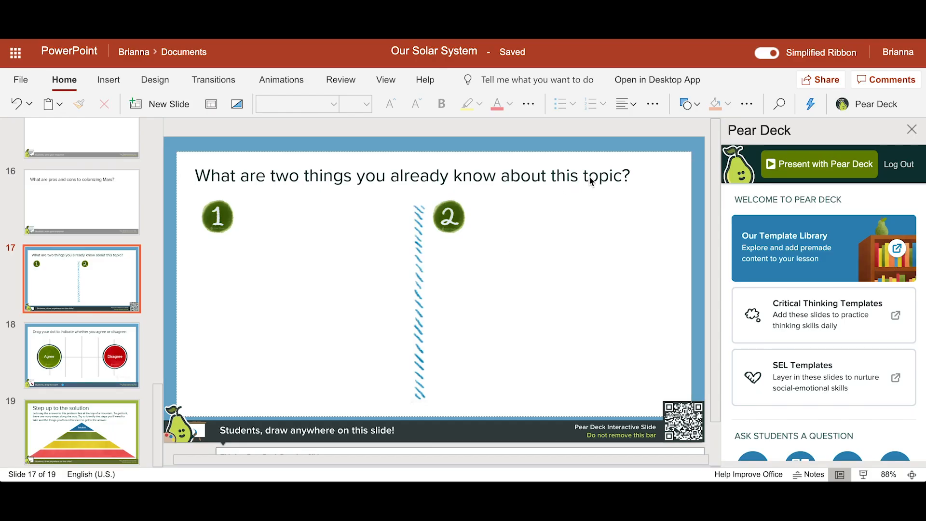
Reword slide 17's question to 'What are two things you already know about Saturn?'
left_click(624, 177)
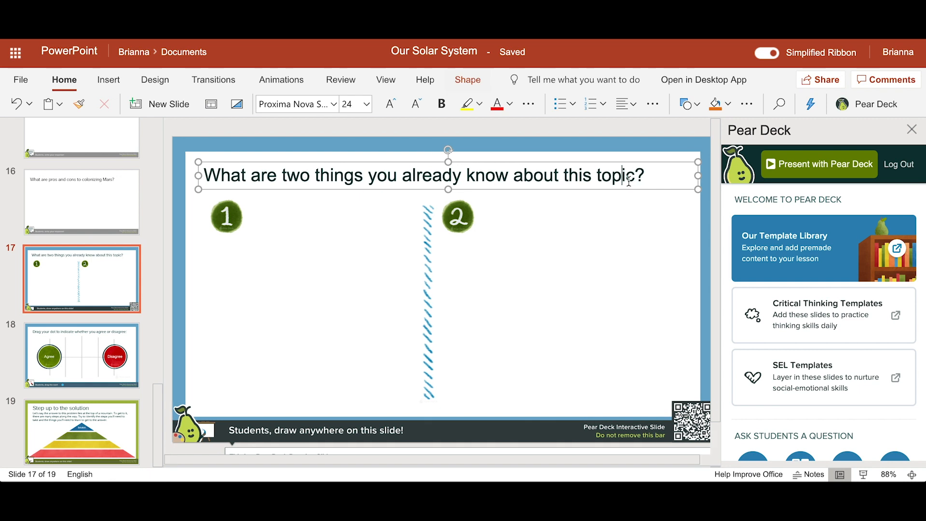
key("Right")
key("BackSpace")
key("BackSpace")
key("BackSpace")
key("BackSpace")
key("BackSpace")
key("BackSpace")
key("BackSpace")
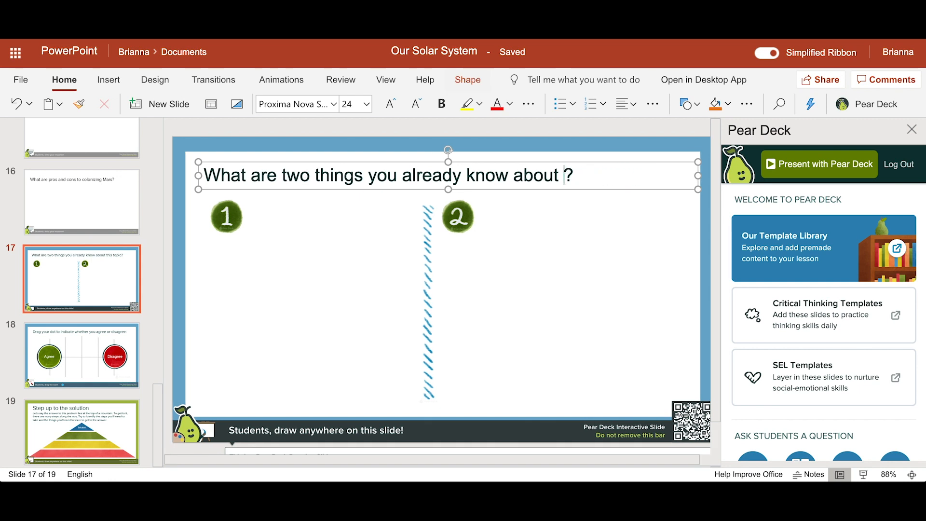
type("Saturn")
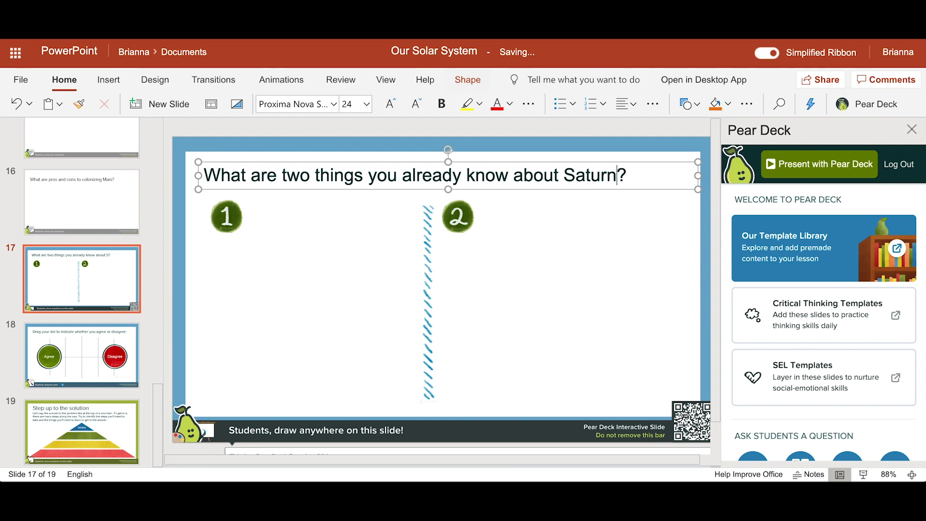
Add a Pear Deck text-response bar to slide 17's Saturn question
left_click(660, 282)
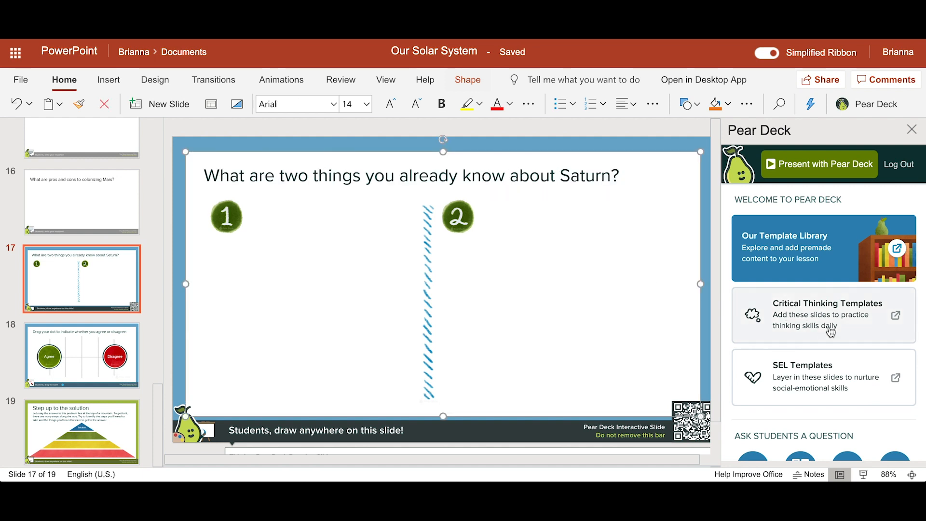
scroll(831, 332, "down", 3)
scroll(831, 333, "down", 2)
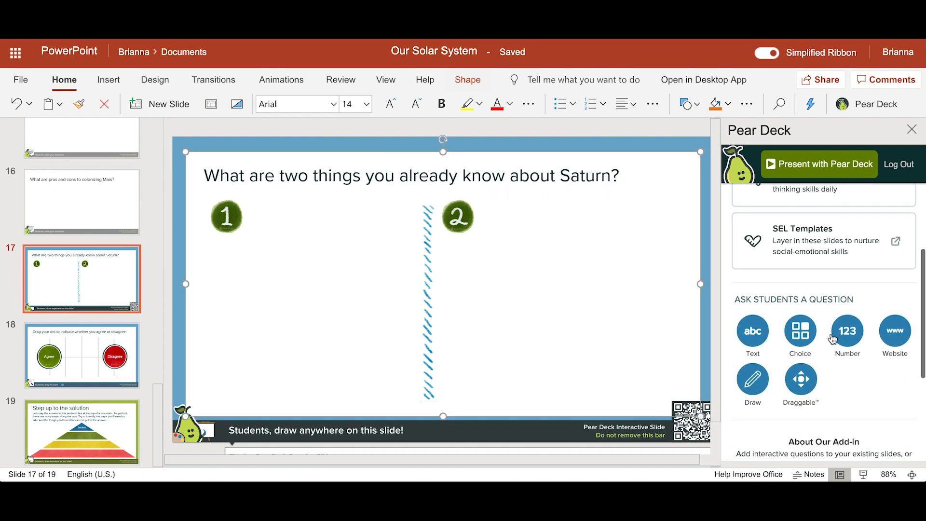
left_click(752, 337)
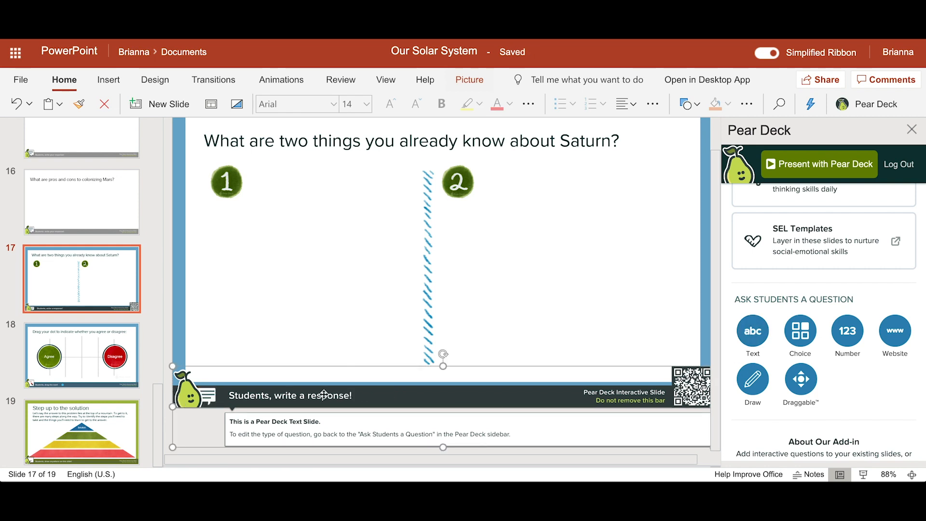
left_click(501, 305)
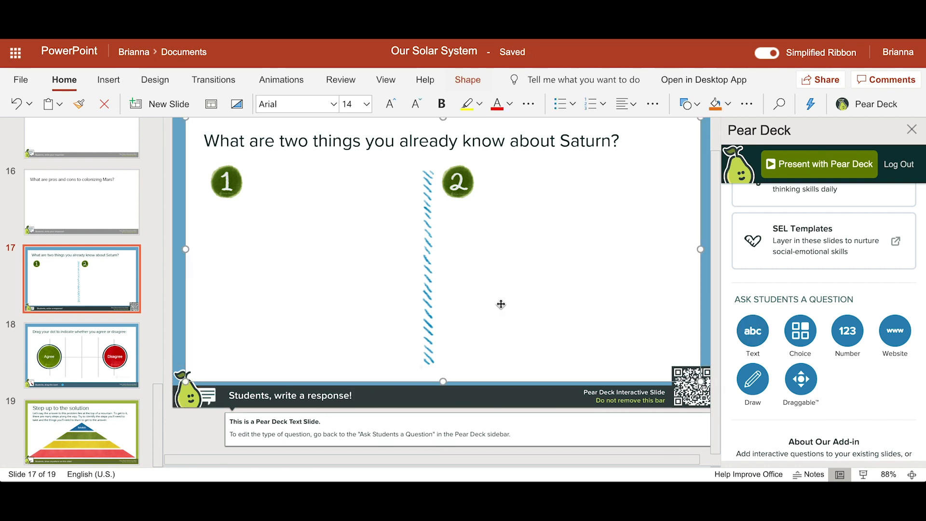
scroll(538, 286, "up", 1)
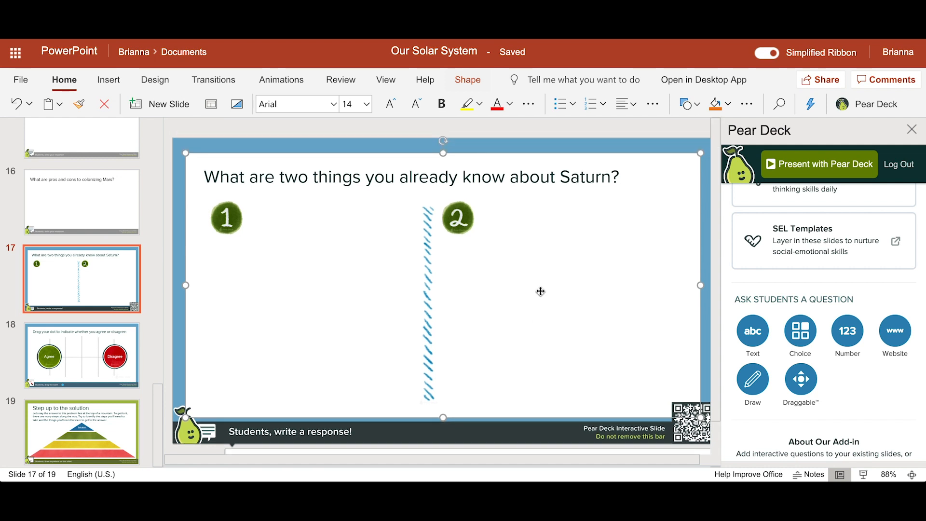